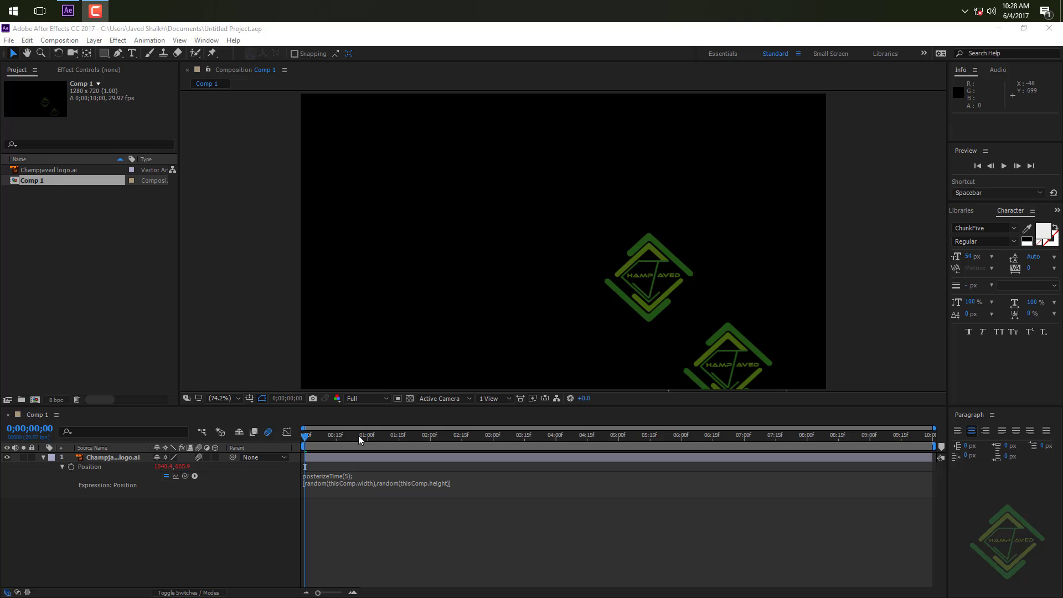
Scrub through roughly the first three seconds of the composition to review the logo layer's random position motion.
{"action": "left_click", "coordinate": [125, 456]}
{"action": "left_click_drag", "start_coordinate": [327, 436], "coordinate": [493, 437]}
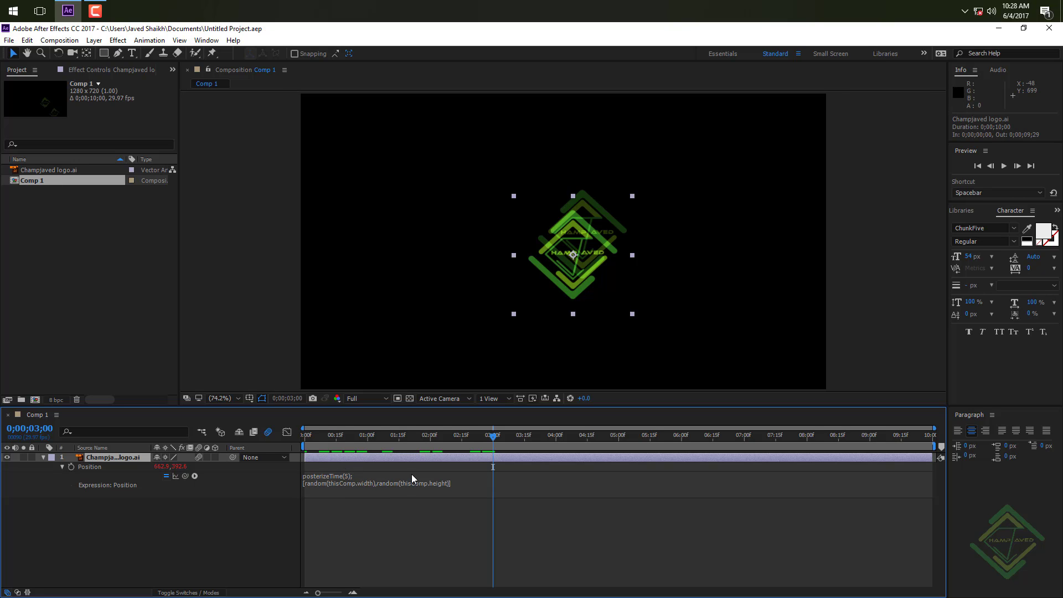
{"action": "left_click_drag", "start_coordinate": [358, 439], "coordinate": [488, 437]}
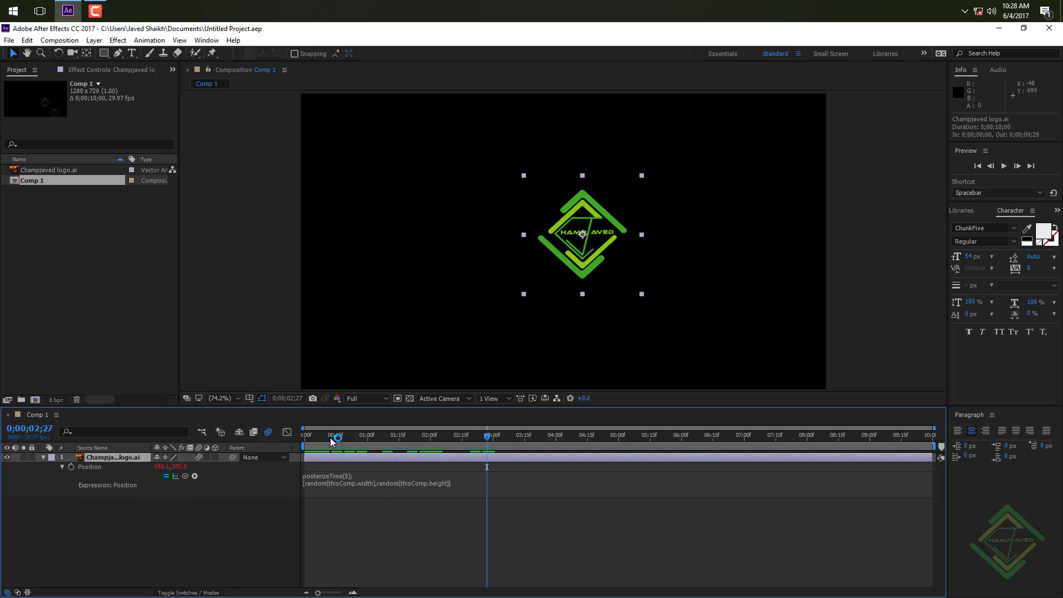
{"action": "left_click_drag", "start_coordinate": [330, 435], "coordinate": [455, 435]}
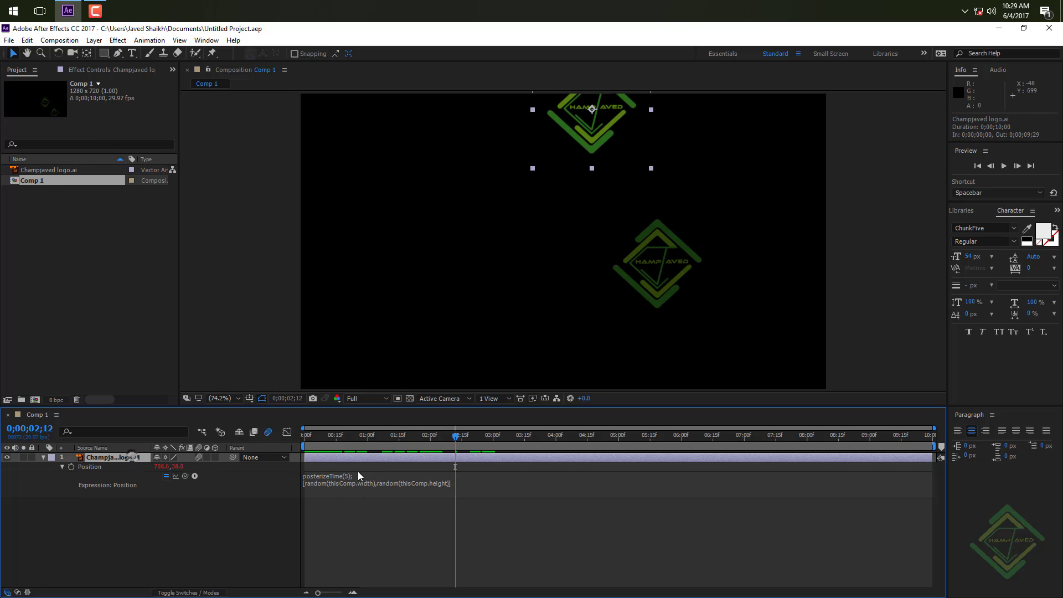
{"action": "left_click_drag", "start_coordinate": [456, 438], "coordinate": [474, 440]}
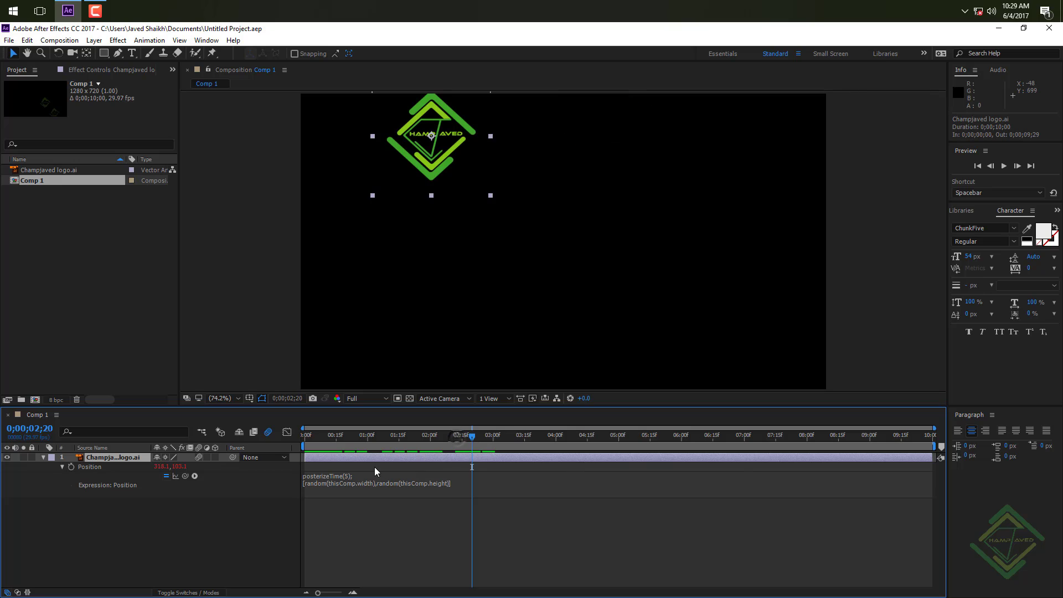
Convert the logo layer's random Position expression to keyframes with Keyframe Assistant and scrub through the resulting motion.
{"action": "left_click", "coordinate": [104, 468]}
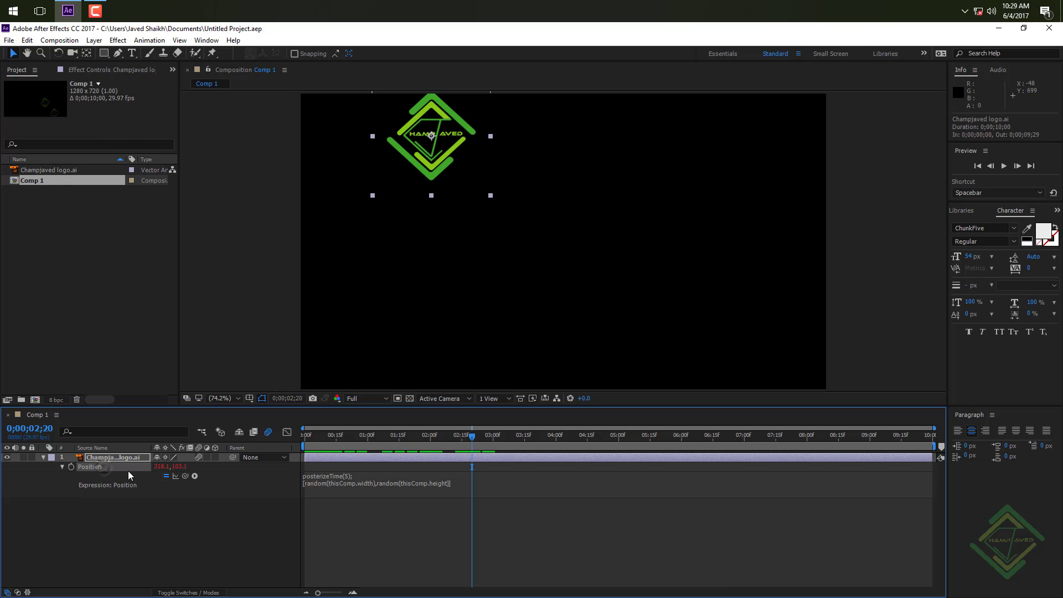
{"action": "left_click", "coordinate": [150, 40]}
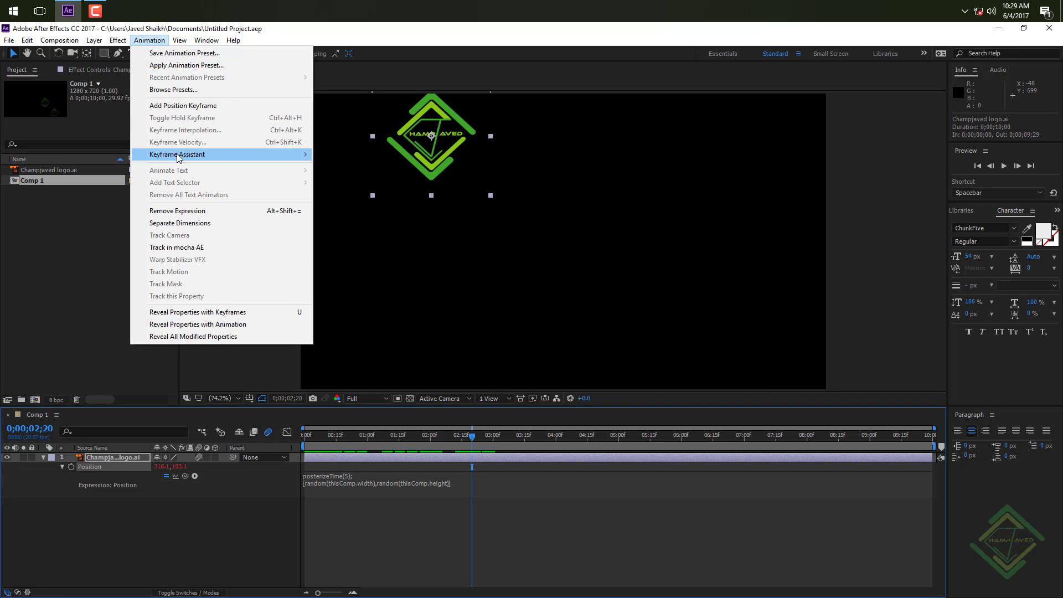
{"action": "mouse_move", "coordinate": [180, 157]}
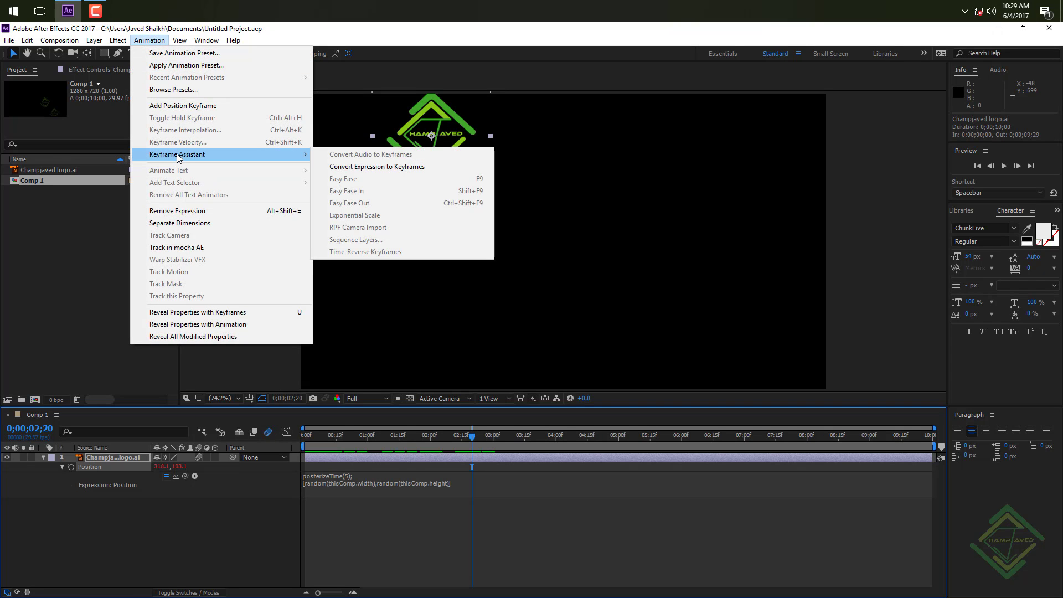
{"action": "left_click", "coordinate": [395, 168]}
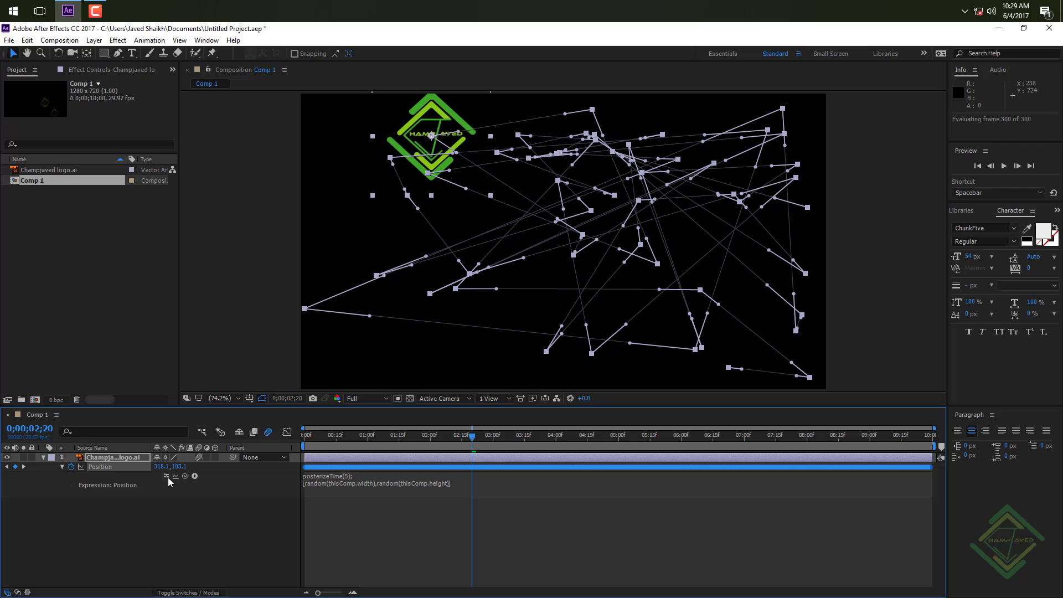
{"action": "left_click_drag", "start_coordinate": [359, 436], "coordinate": [408, 488]}
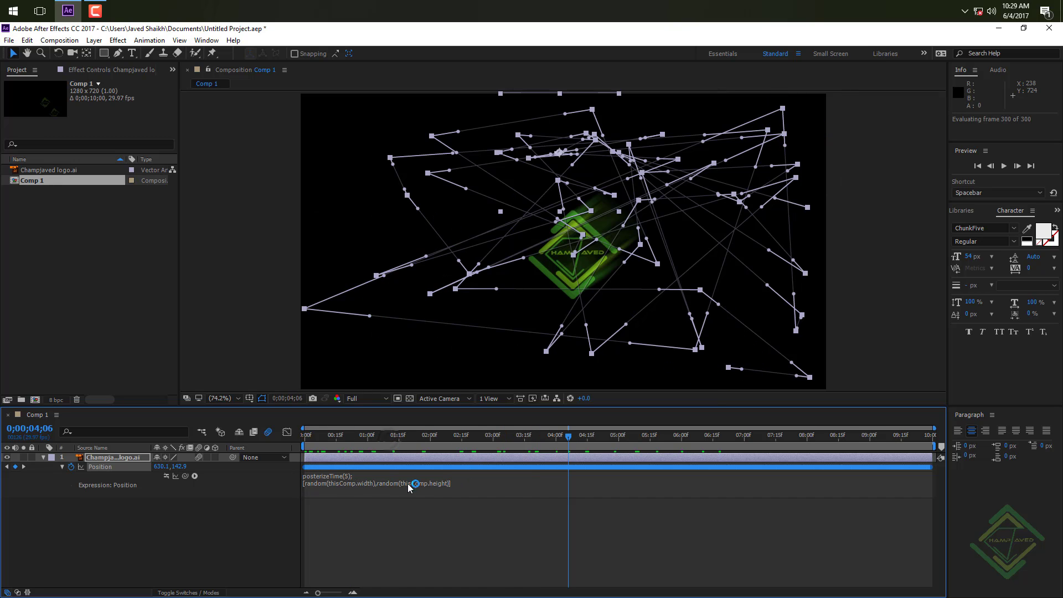
Delete the leftover random-position expression from the logo layer's Position and check the keyframed motion by scrubbing the timeline.
{"action": "left_click", "coordinate": [409, 486]}
{"action": "key", "text": "BackSpace"}
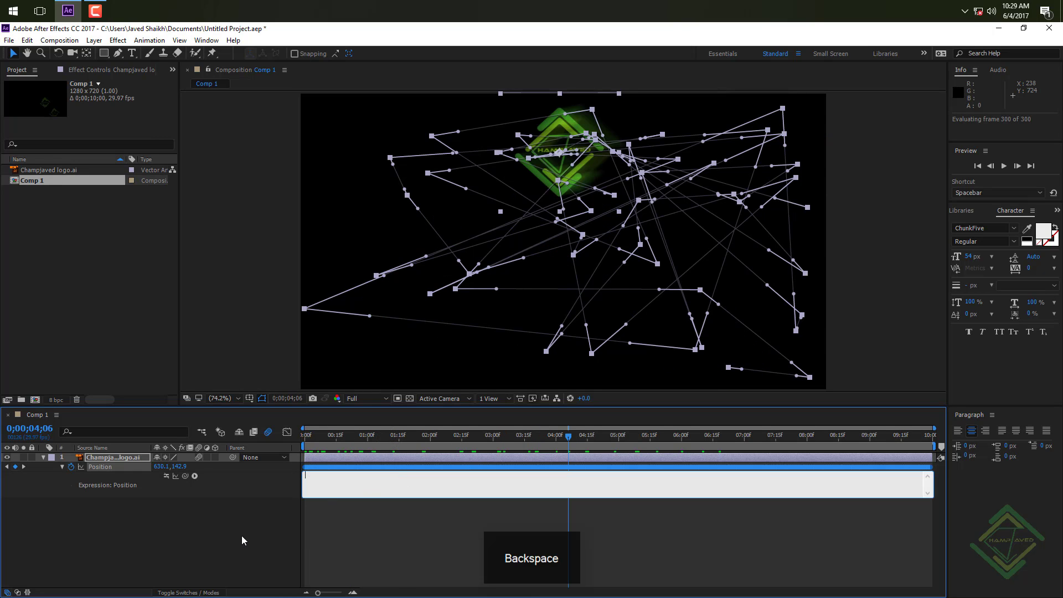
{"action": "left_click", "coordinate": [242, 535]}
{"action": "left_click_drag", "start_coordinate": [308, 438], "coordinate": [439, 446]}
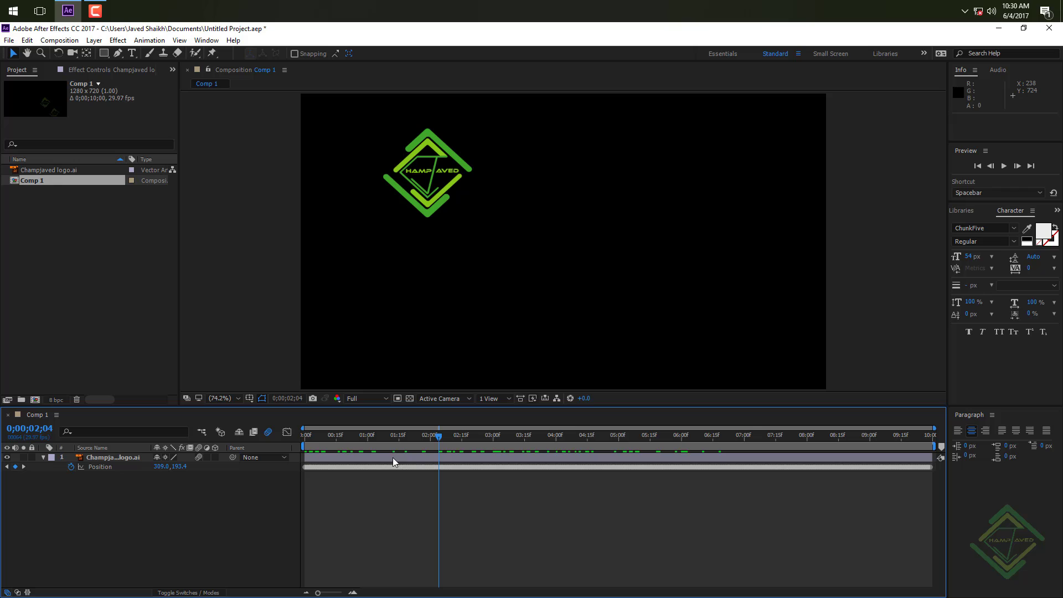
Select all Position keyframes of the logo layer, compress them proportionally to end at about 0;00;03;15, and preview the faster motion.
{"action": "left_click", "coordinate": [104, 467]}
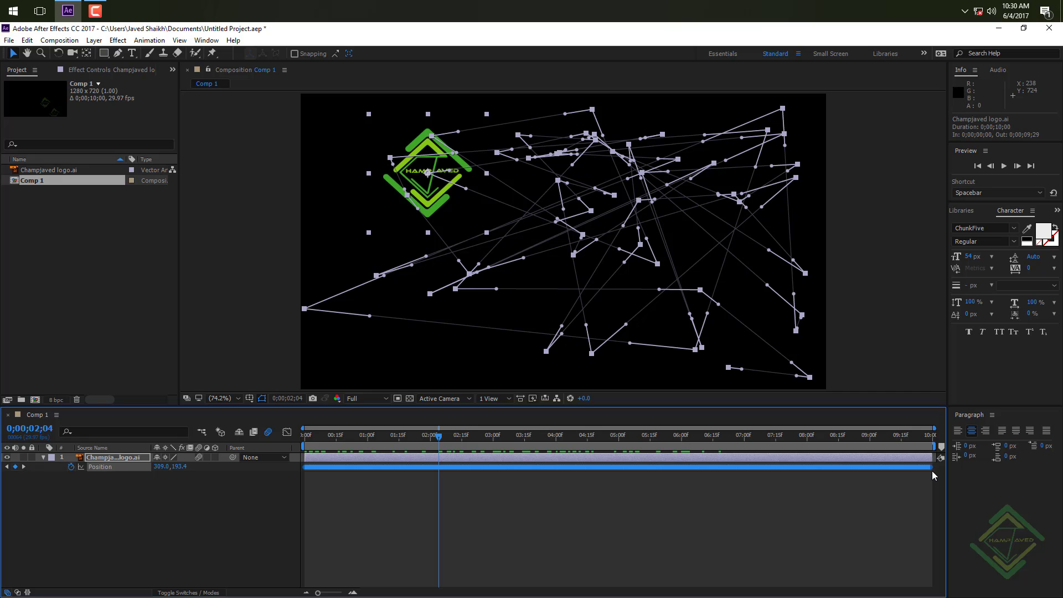
{"action": "key", "text": "alt"}
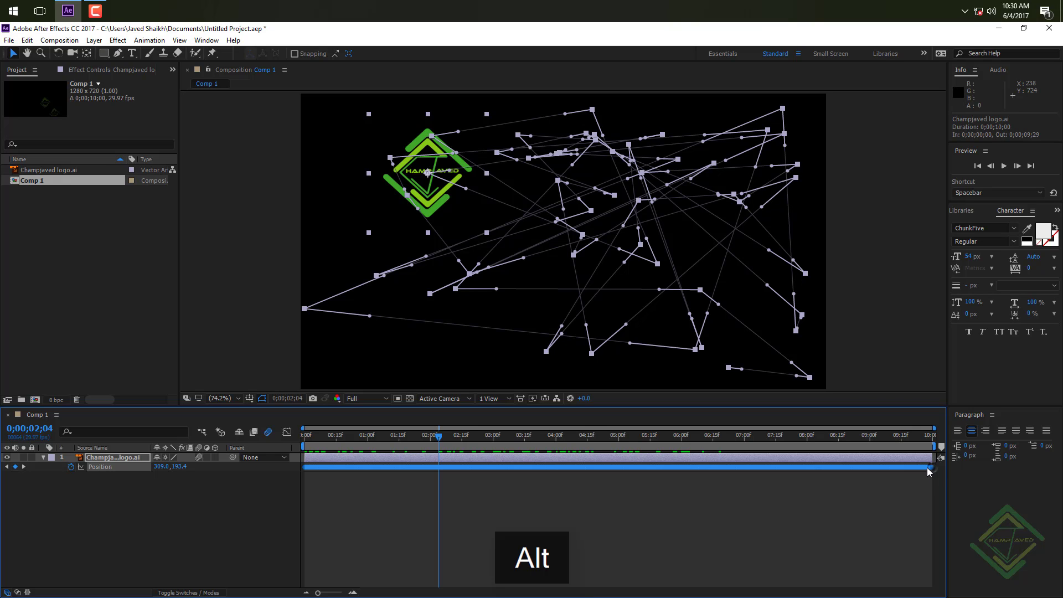
{"action": "left_click_drag", "start_coordinate": [929, 471], "coordinate": [549, 469]}
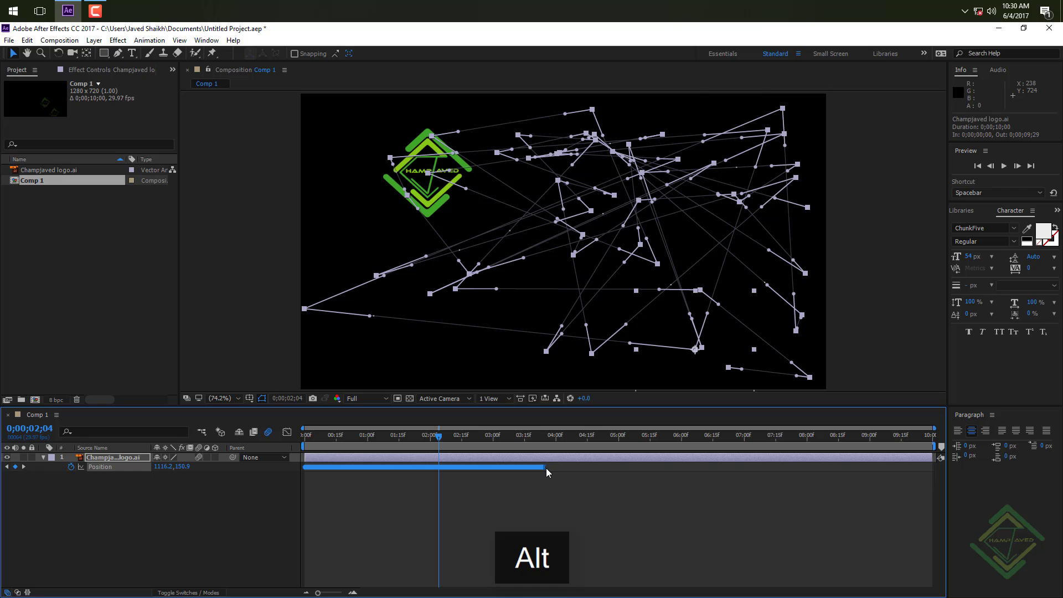
{"action": "left_click_drag", "start_coordinate": [549, 469], "coordinate": [527, 466]}
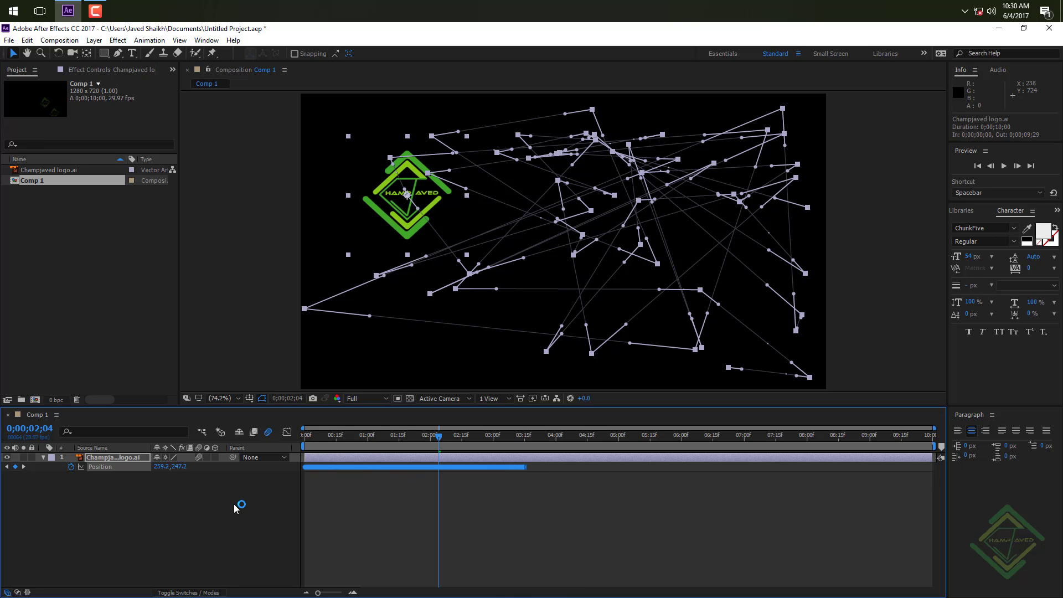
{"action": "key", "text": "space"}
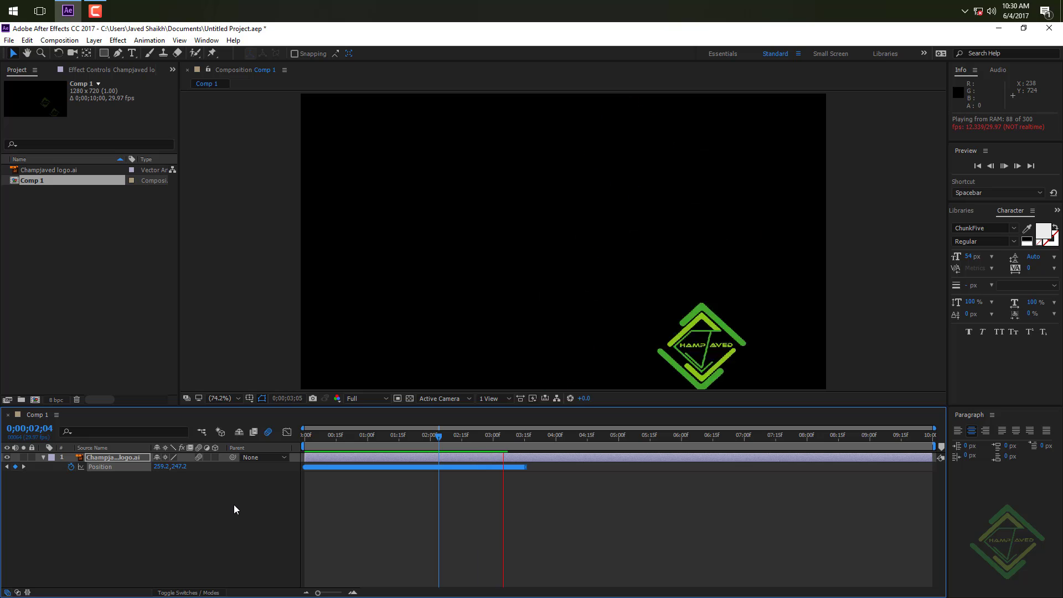
{"action": "key", "text": "space"}
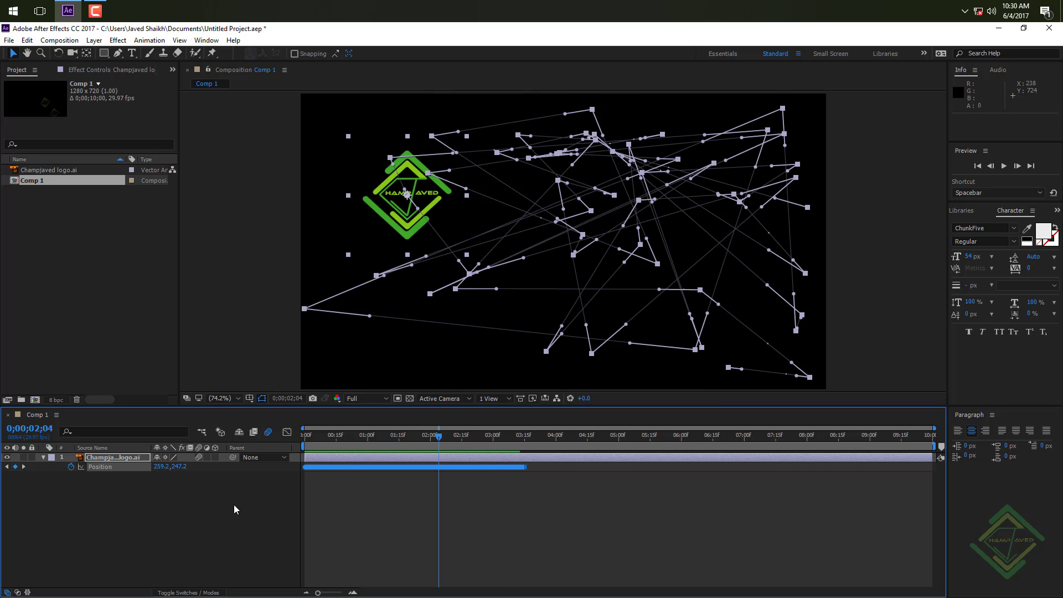
Set the work area's end to 0;00;03;15, where the keyframes finish, and return the current time to 0;00;00;00.
{"action": "left_click_drag", "start_coordinate": [455, 442], "coordinate": [526, 445]}
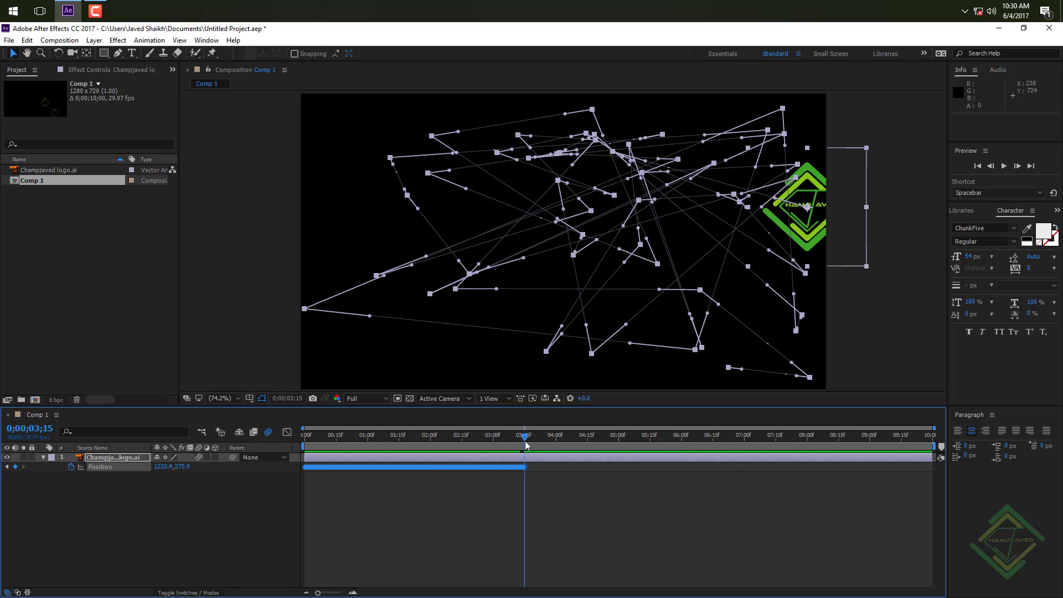
{"action": "key", "text": "n"}
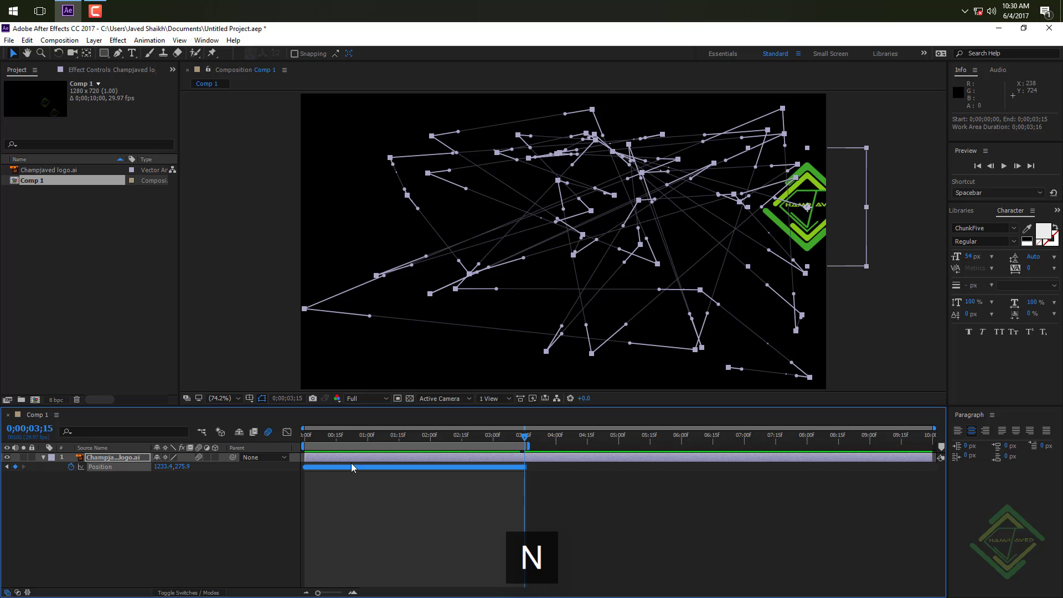
{"action": "left_click_drag", "start_coordinate": [382, 440], "coordinate": [305, 440]}
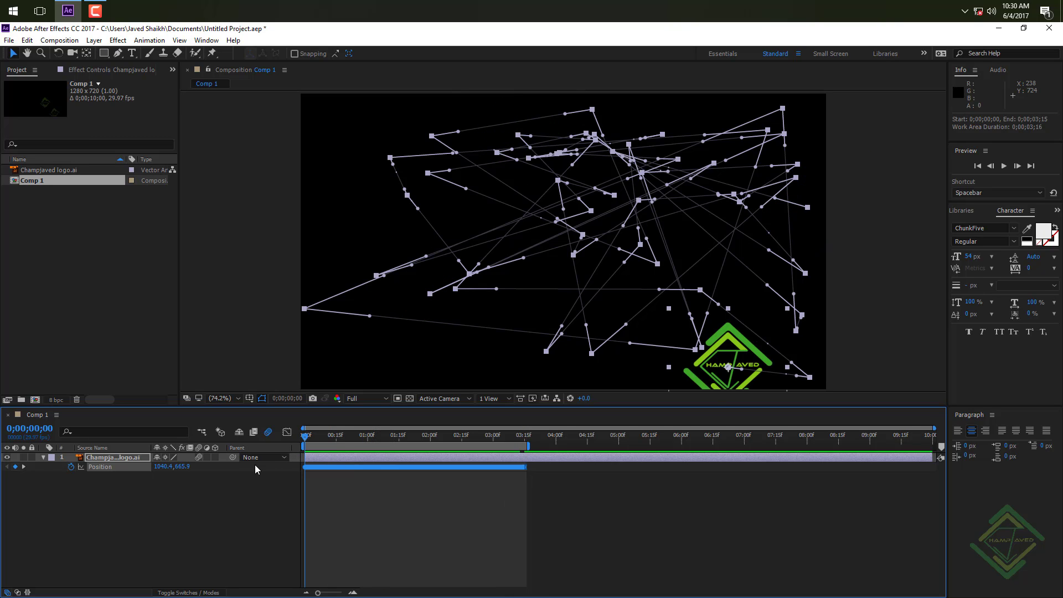
Add the expression wiggle(10,50) to the logo layer's keyframed Position and preview the motion.
{"action": "left_click", "coordinate": [72, 467], "text": "alt"}
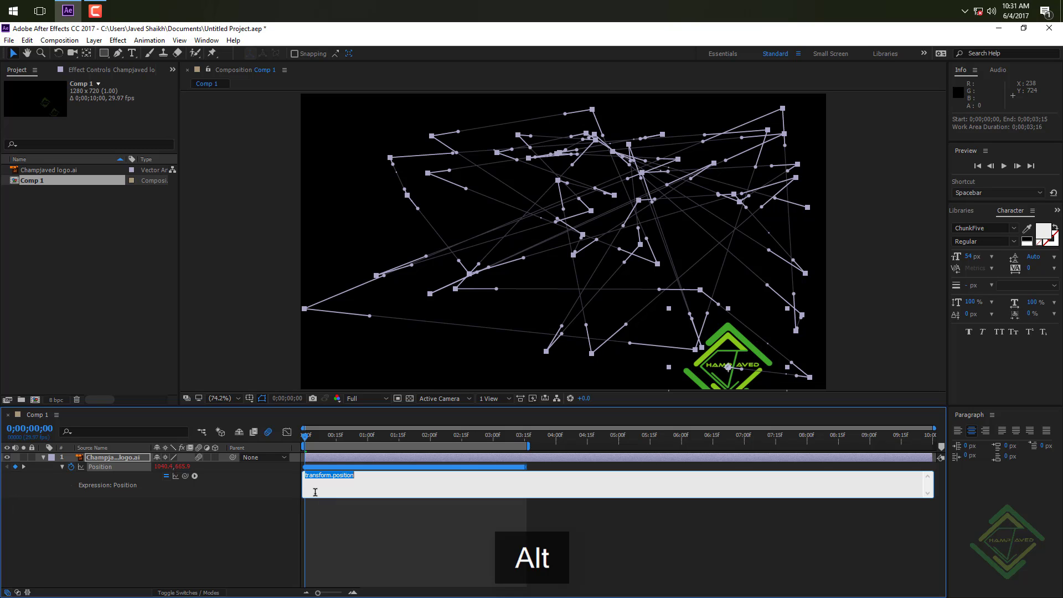
{"action": "type", "text": "wiggle("}
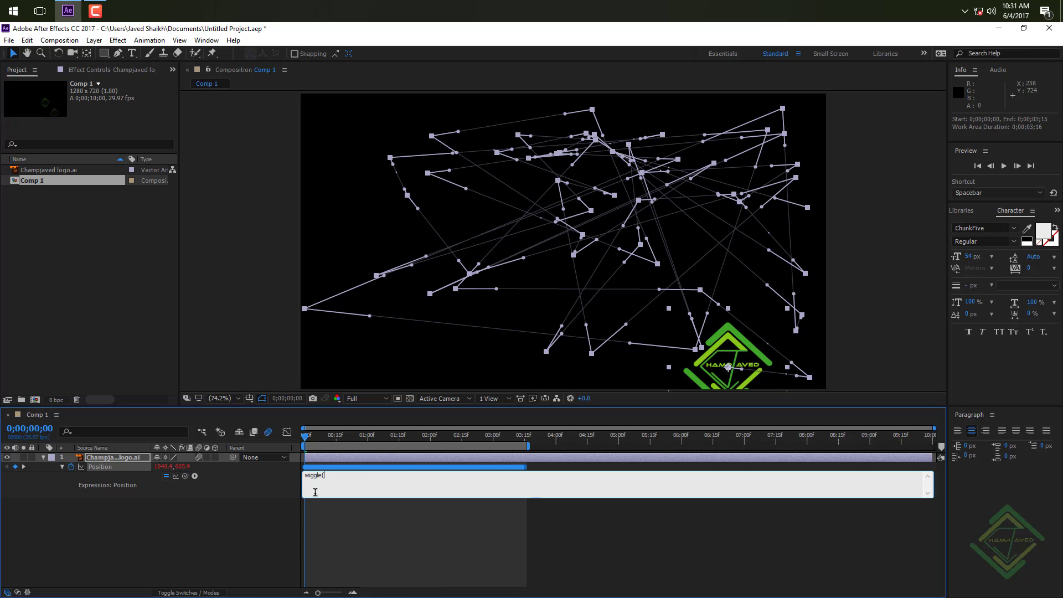
{"action": "type", "text": "10,50"}
{"action": "left_click", "coordinate": [221, 526]}
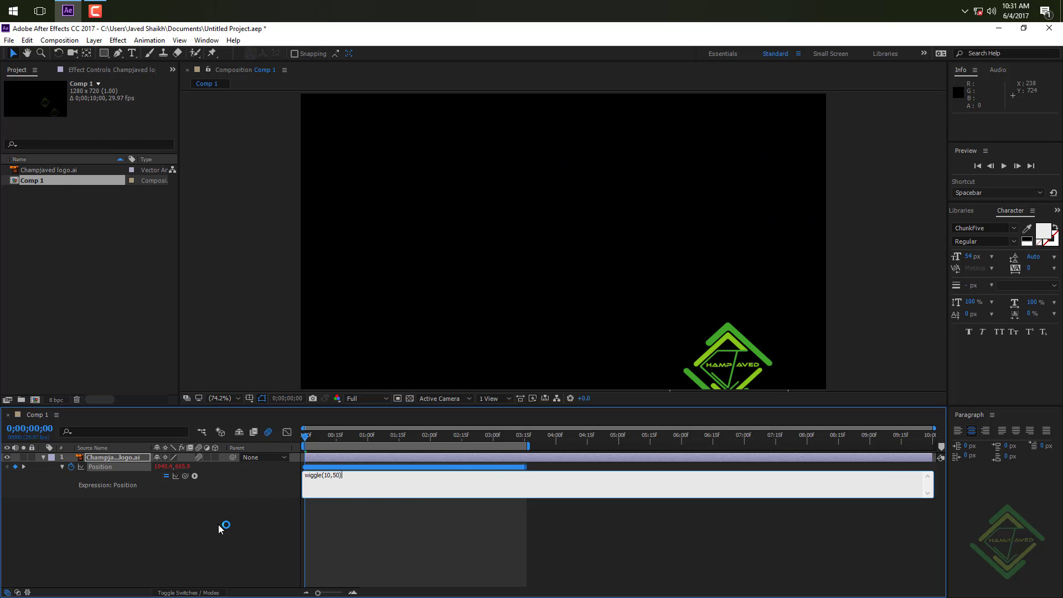
{"action": "key", "text": "space"}
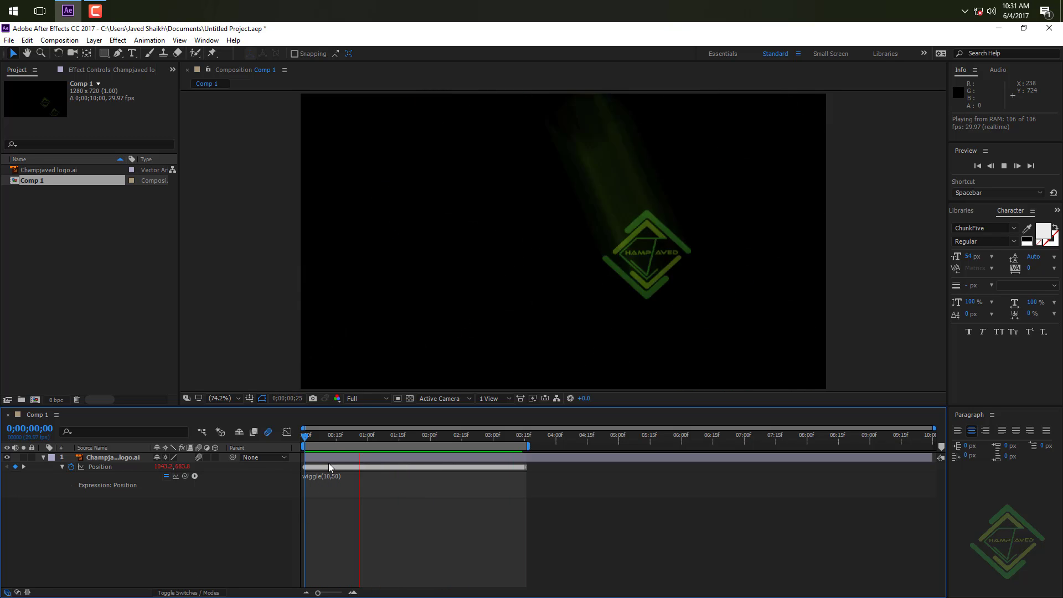
{"action": "left_click", "coordinate": [317, 438]}
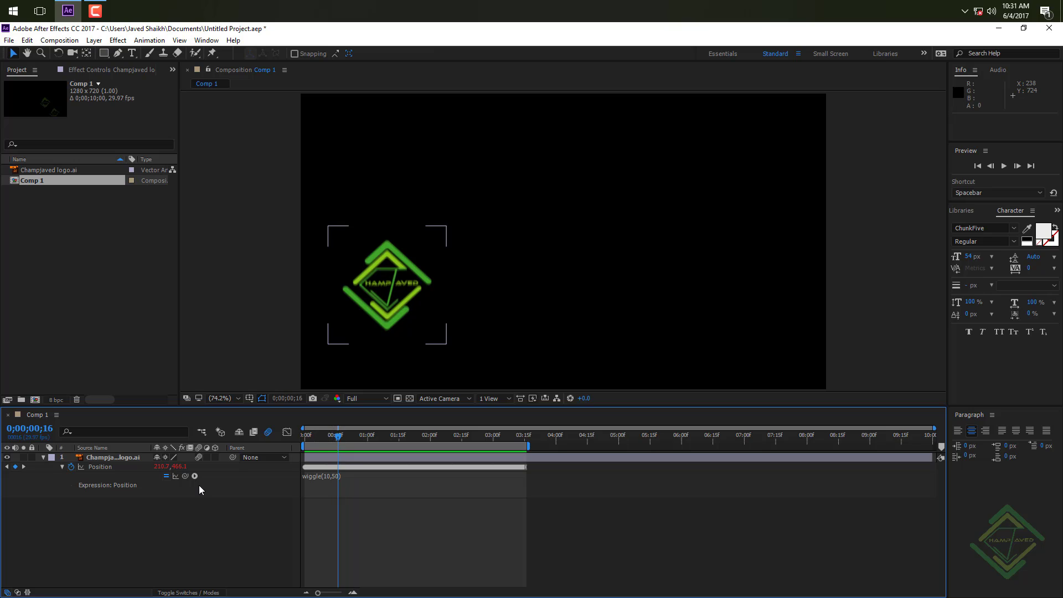
Convert the logo layer's wiggle Position expression to keyframes with Keyframe Assistant.
{"action": "left_click", "coordinate": [111, 468]}
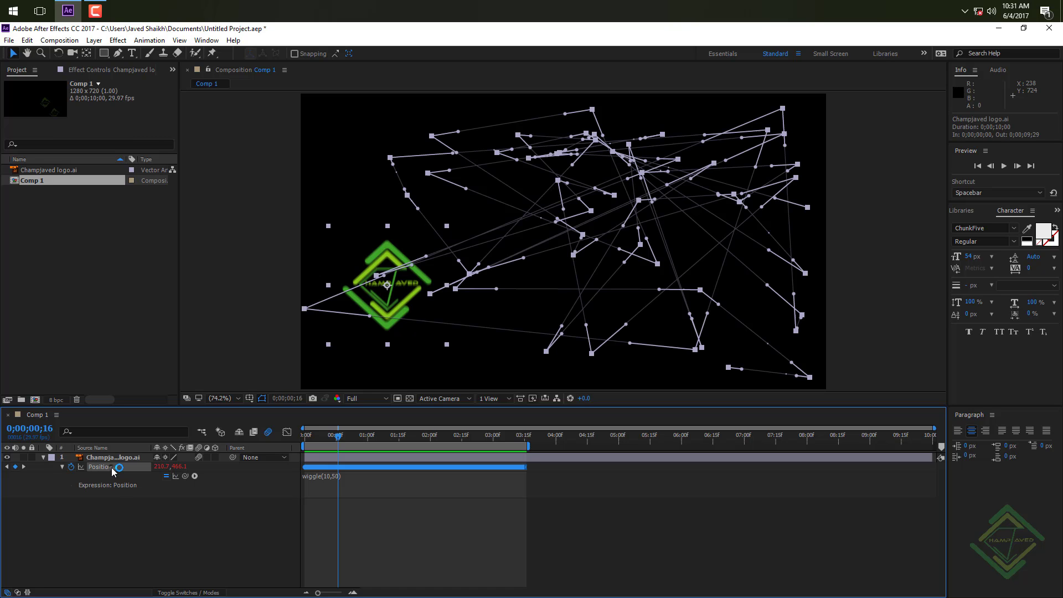
{"action": "left_click", "coordinate": [149, 40]}
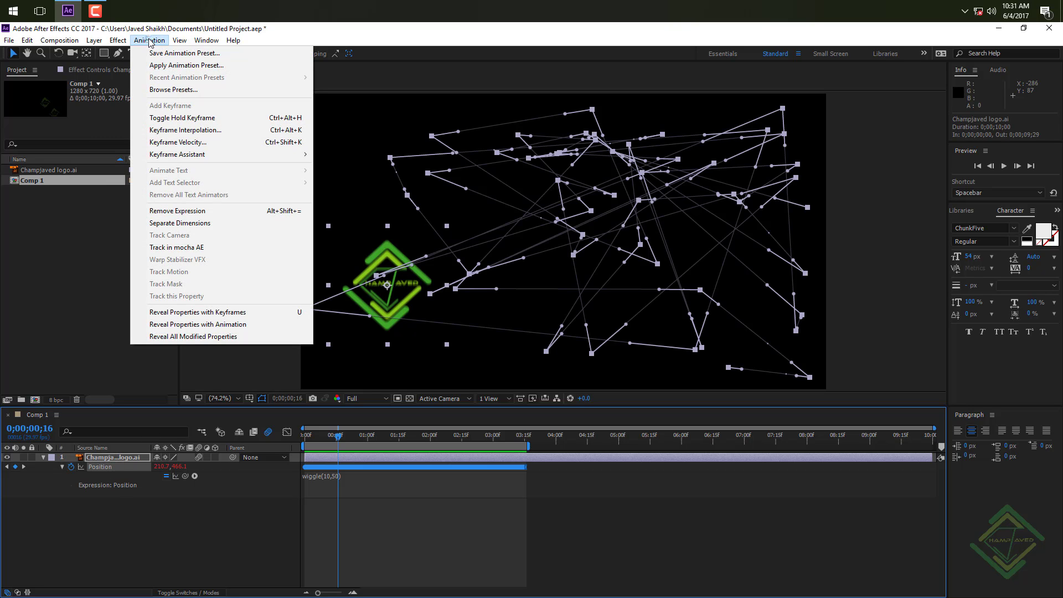
{"action": "mouse_move", "coordinate": [210, 155]}
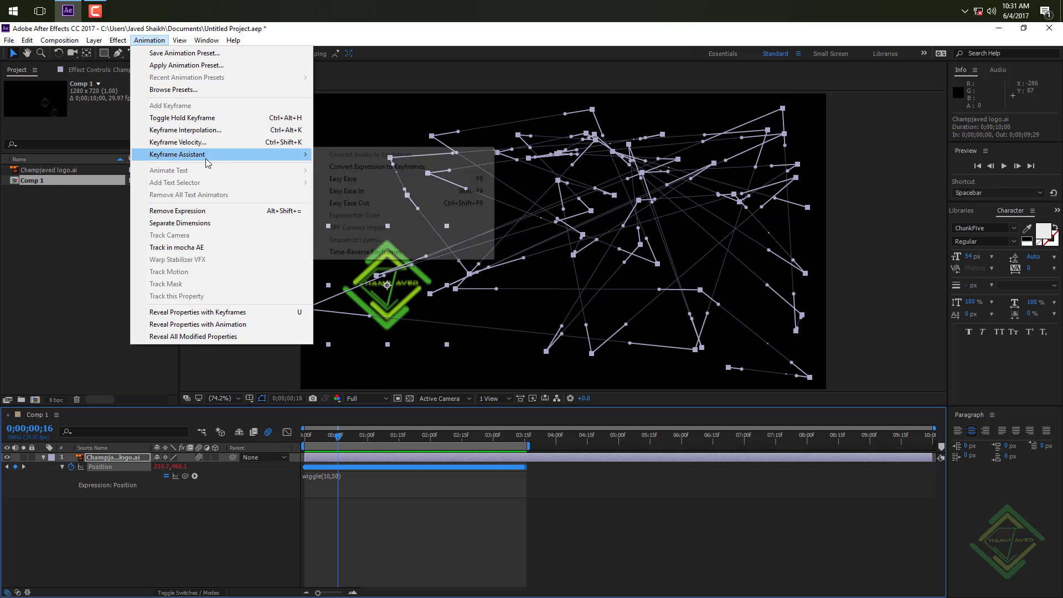
{"action": "left_click", "coordinate": [337, 167]}
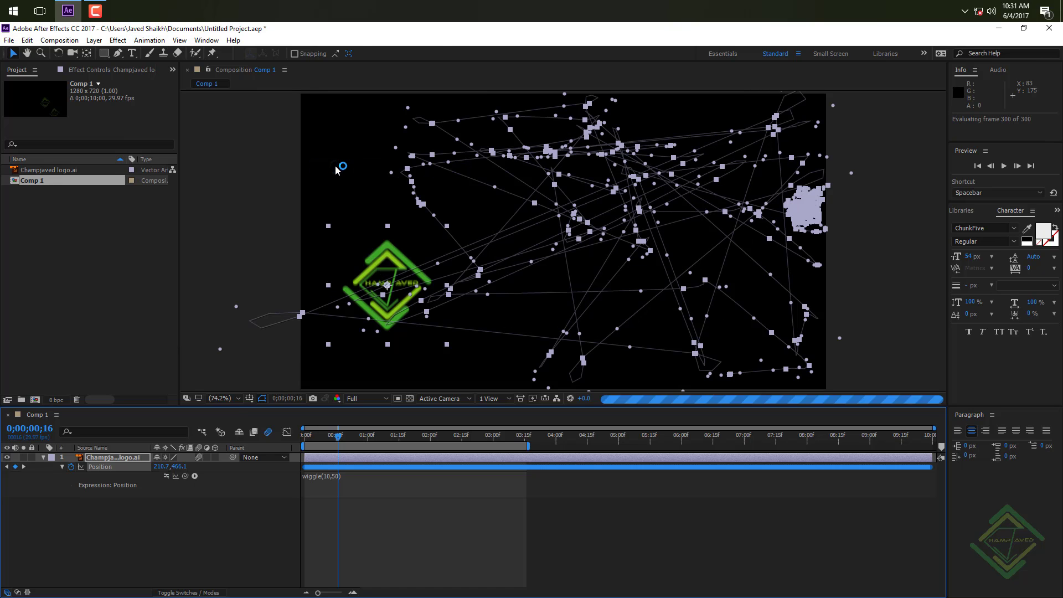
Delete the leftover wiggle expression from the logo layer's Position and start a playback preview.
{"action": "left_click", "coordinate": [350, 478]}
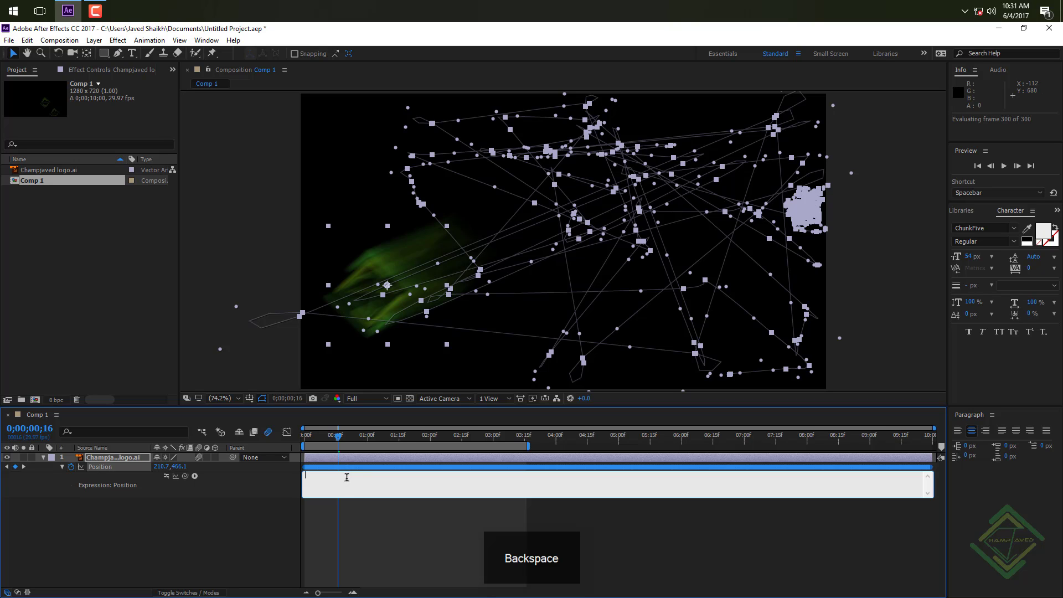
{"action": "left_click", "coordinate": [186, 516]}
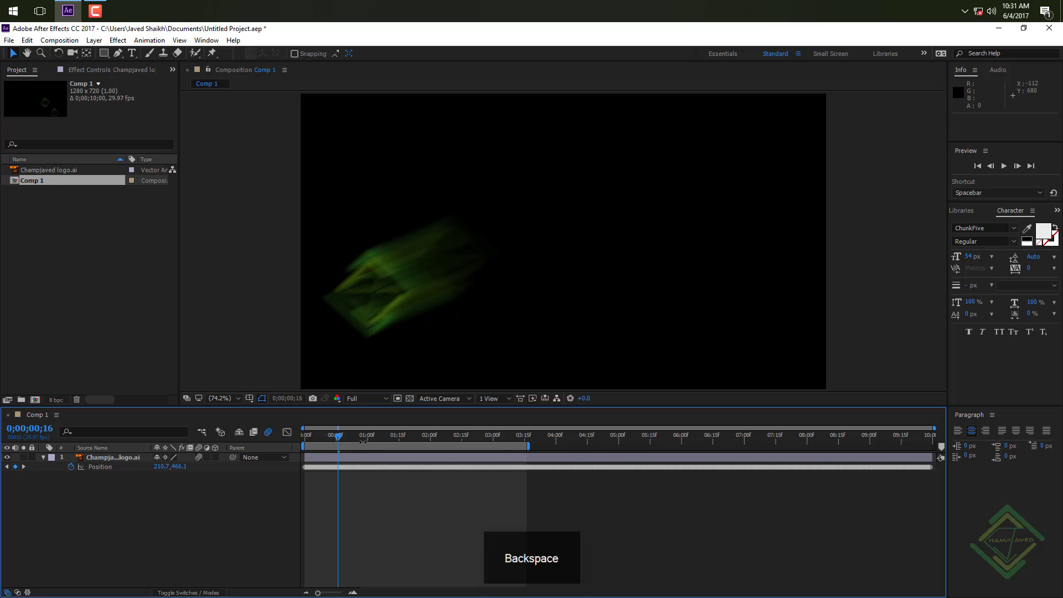
{"action": "key", "text": "space"}
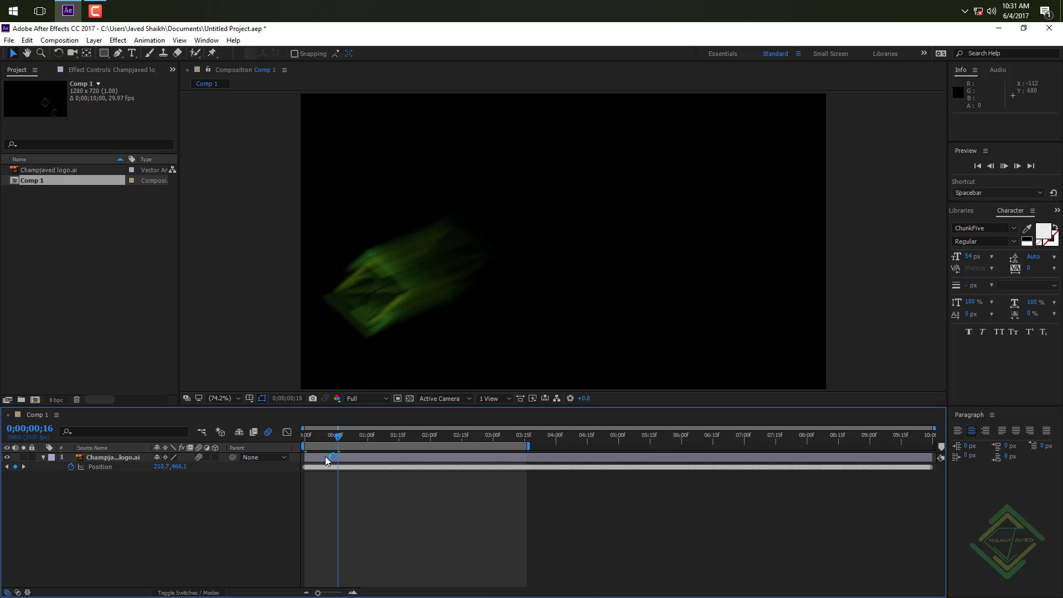